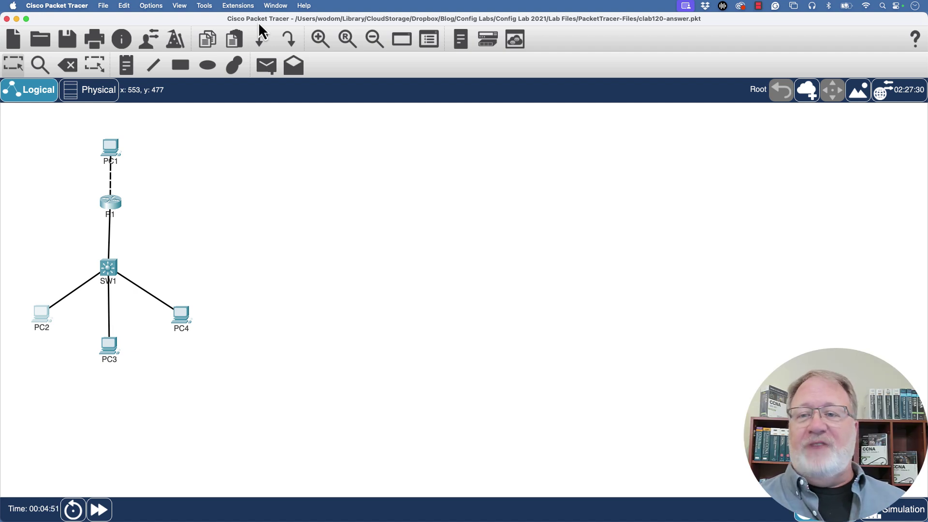
Step: Rerun show running-config on R1 and page to the GigabitEthernet0/1 subinterface section
{"action": "left_click", "coordinate": [113, 203]}
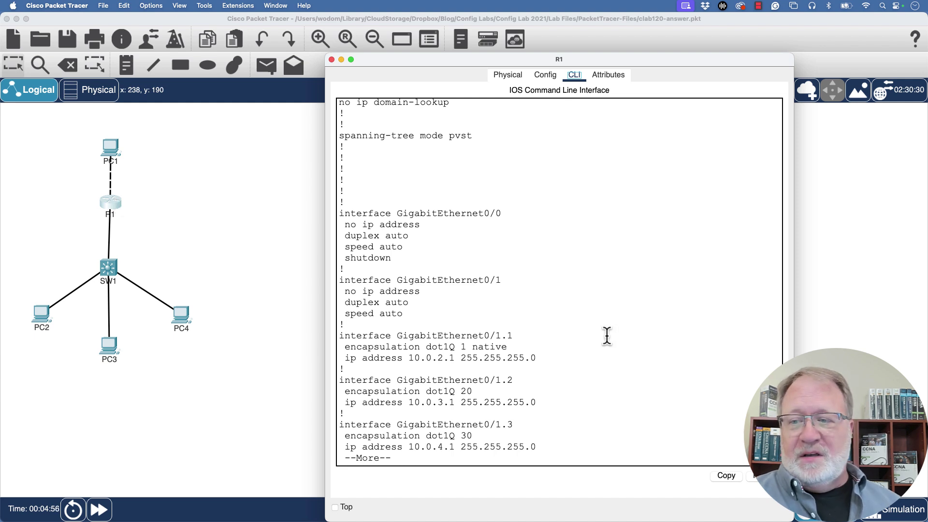
{"action": "key", "text": "q"}
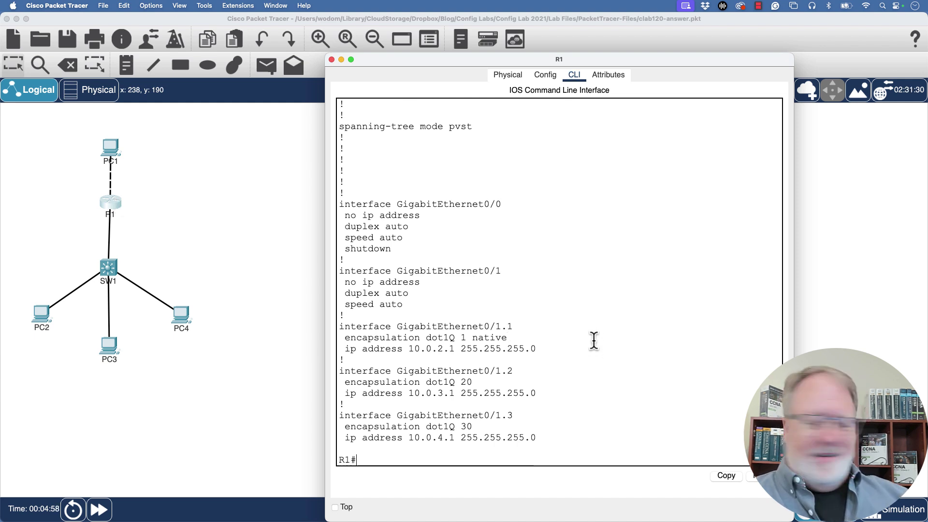
{"action": "key", "text": "Return"}
{"action": "key", "text": "Return"}
{"action": "key", "text": "Return"}
{"action": "key", "text": "Up"}
{"action": "key", "text": "Return"}
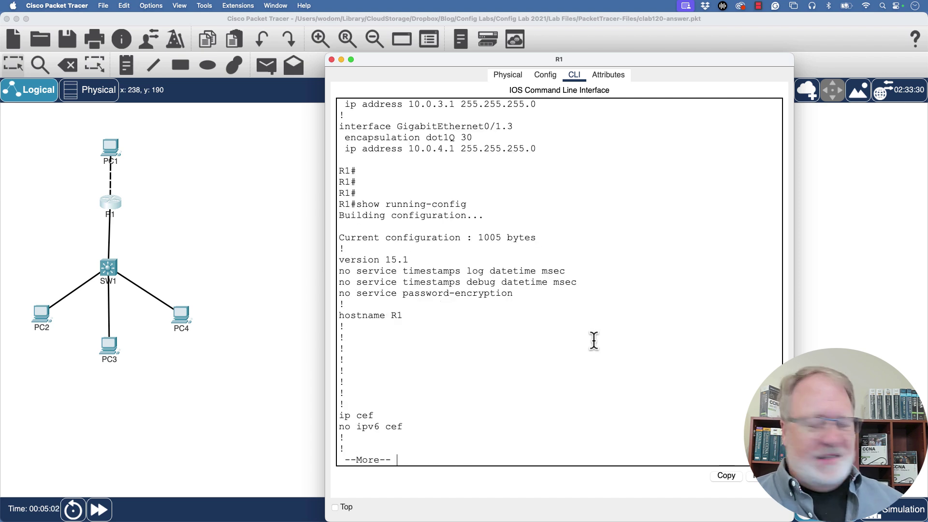
{"action": "key", "text": "space"}
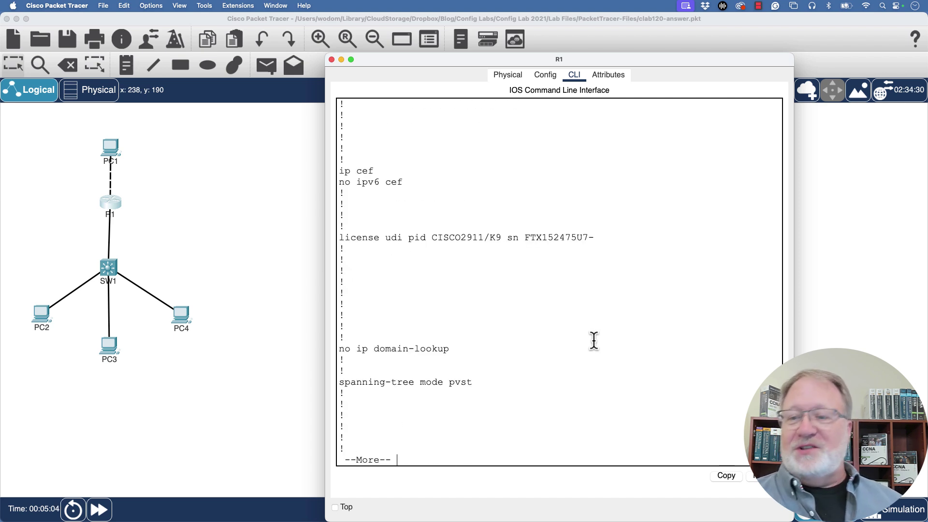
{"action": "key", "text": "space"}
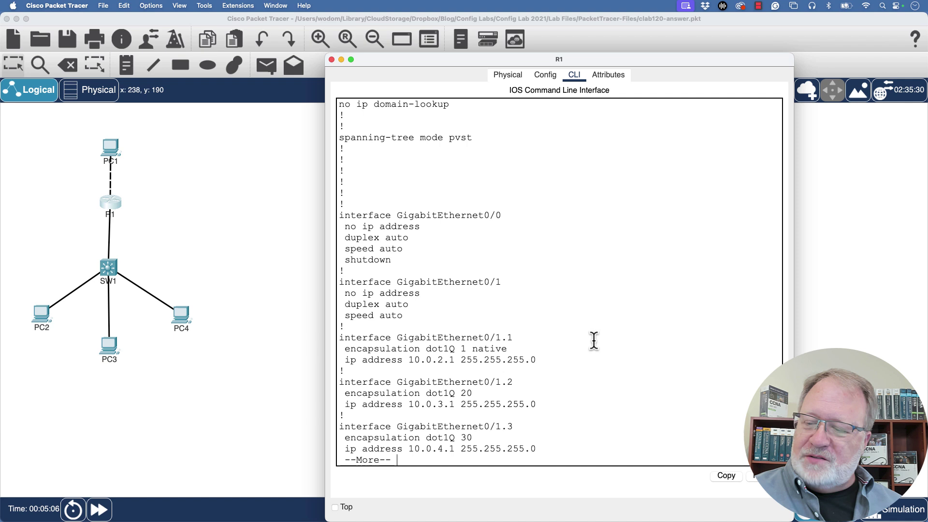
Step: Highlight subinterfaces .1, .2, .3, their dot1Q encapsulation and the VLAN 1 native keyword
{"action": "left_click_drag", "start_coordinate": [537, 449], "coordinate": [334, 339]}
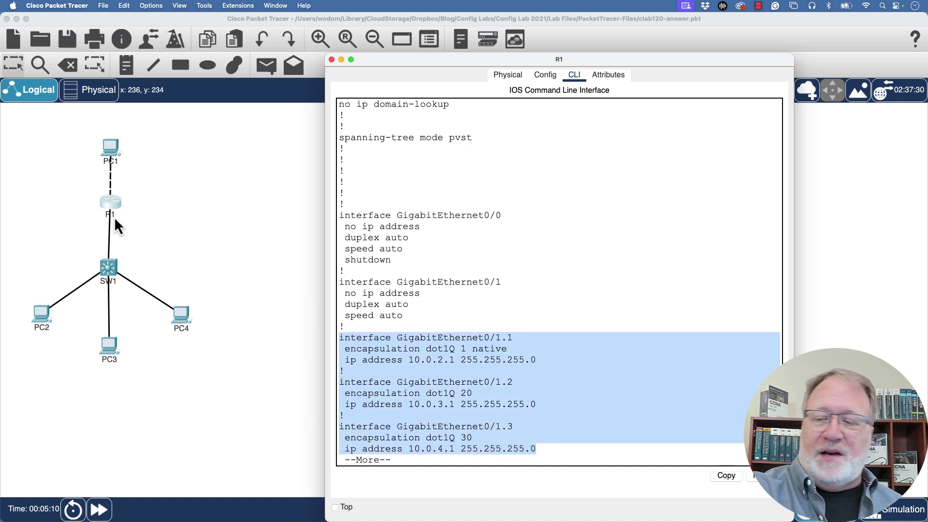
{"action": "left_click", "coordinate": [513, 337]}
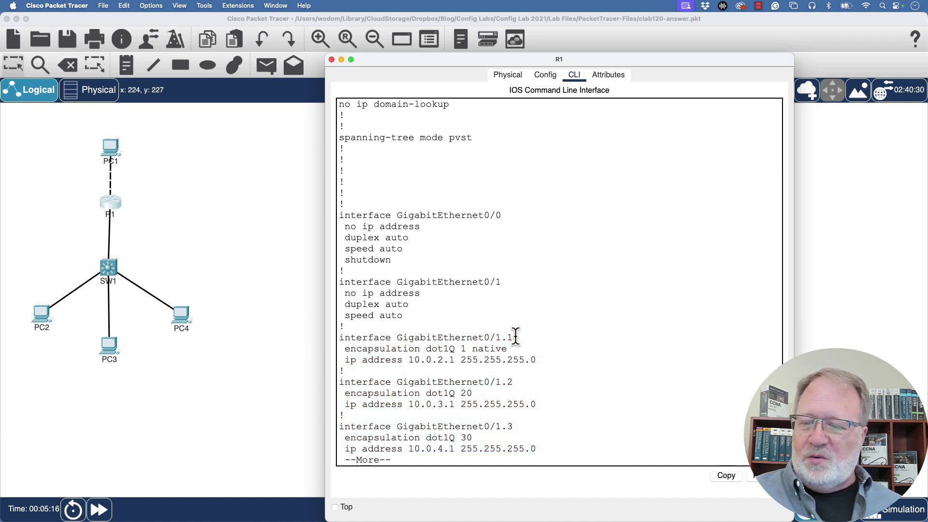
{"action": "left_click_drag", "start_coordinate": [515, 337], "coordinate": [503, 340]}
{"action": "left_click_drag", "start_coordinate": [513, 382], "coordinate": [501, 385]}
{"action": "left_click_drag", "start_coordinate": [515, 426], "coordinate": [503, 428]}
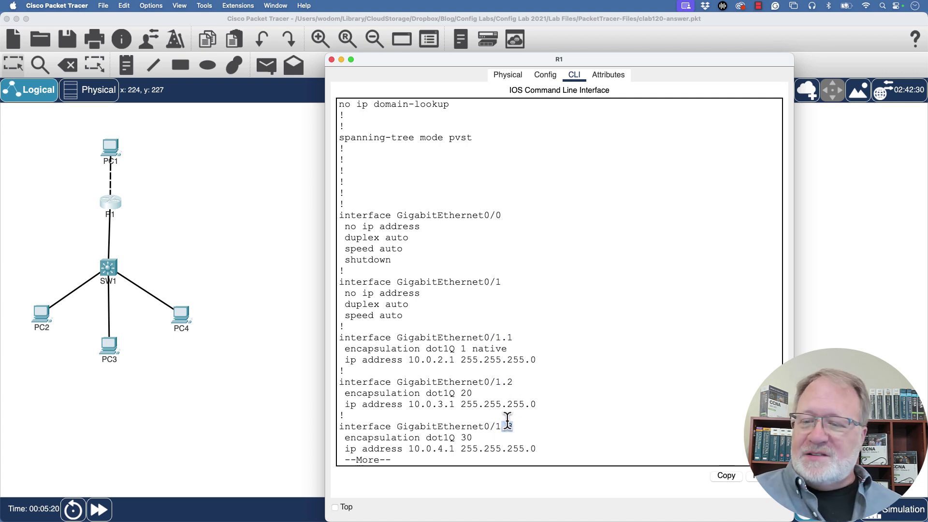
{"action": "left_click_drag", "start_coordinate": [345, 349], "coordinate": [440, 356]}
{"action": "left_click_drag", "start_coordinate": [345, 394], "coordinate": [430, 406]}
{"action": "left_click_drag", "start_coordinate": [345, 437], "coordinate": [454, 427]}
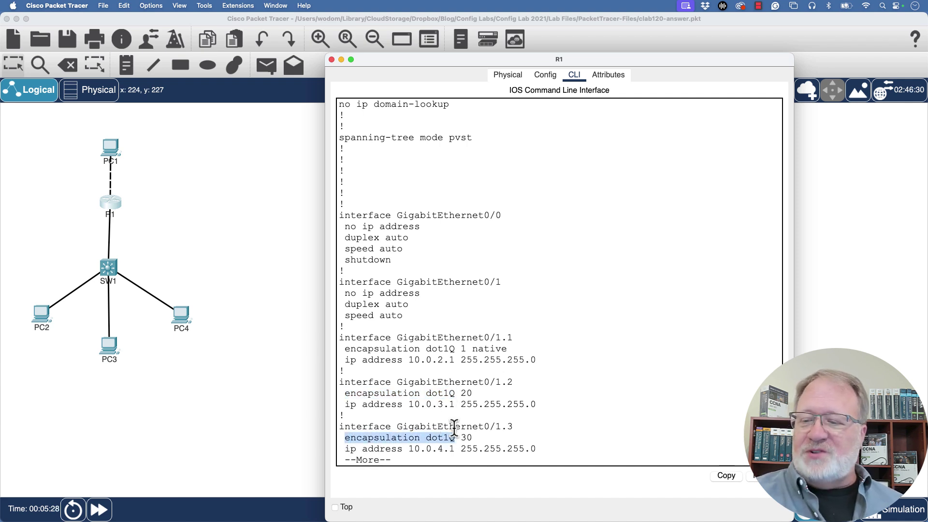
{"action": "left_click_drag", "start_coordinate": [507, 348], "coordinate": [455, 349]}
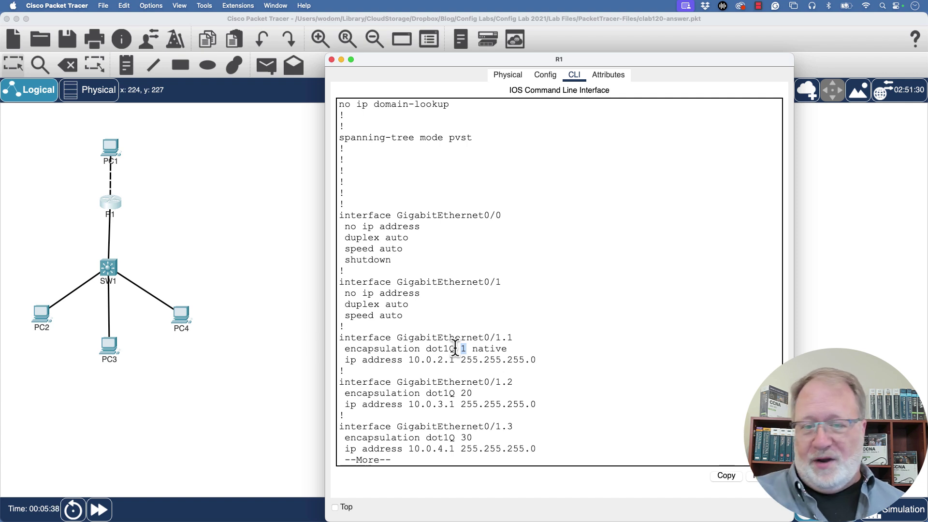
Step: Show SW1's running configuration and highlight the vlan 20 and vlan 30 definitions
{"action": "left_click", "coordinate": [110, 271]}
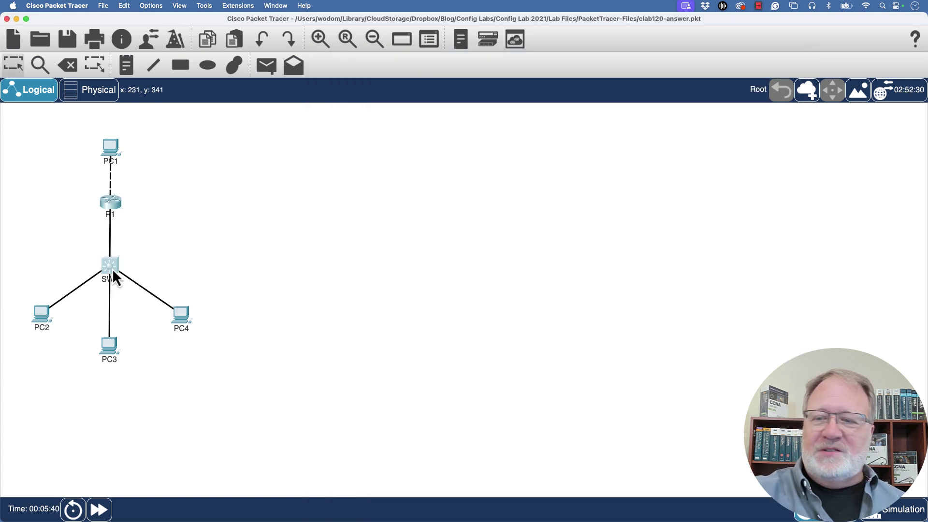
{"action": "left_click", "coordinate": [120, 273]}
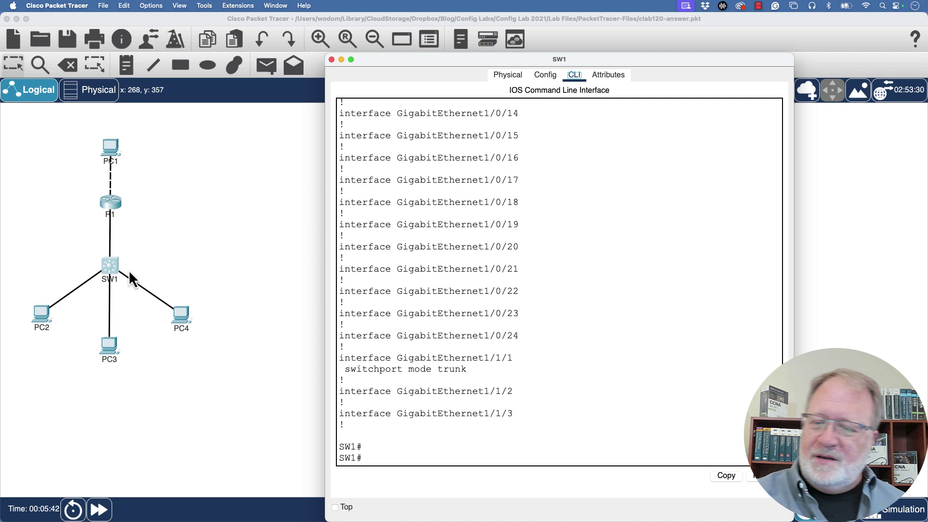
{"action": "key", "text": "Up"}
{"action": "key", "text": "Return"}
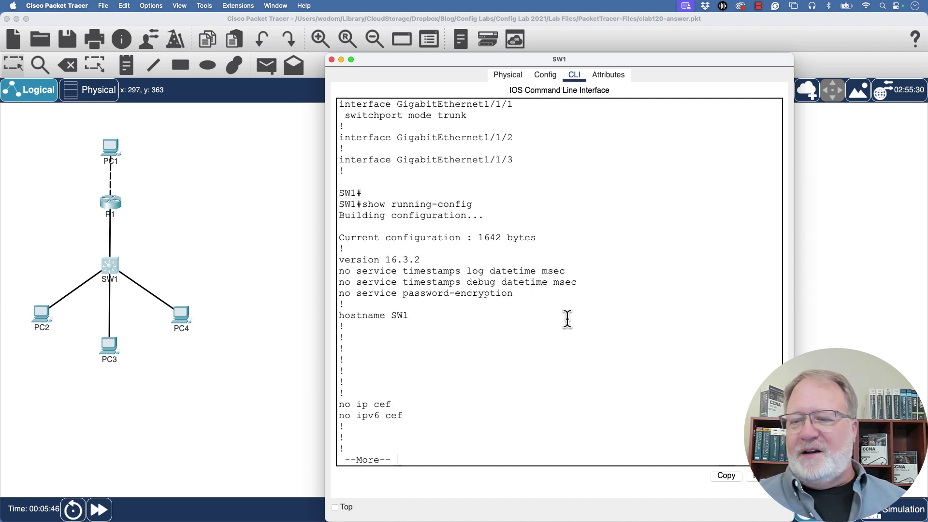
{"action": "key", "text": "space"}
{"action": "key", "text": "space"}
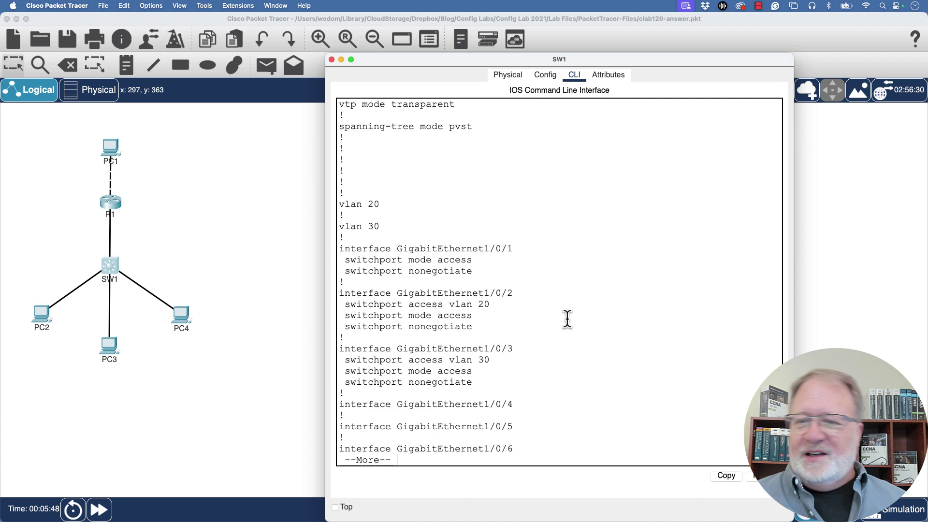
{"action": "left_click_drag", "start_coordinate": [381, 226], "coordinate": [339, 201]}
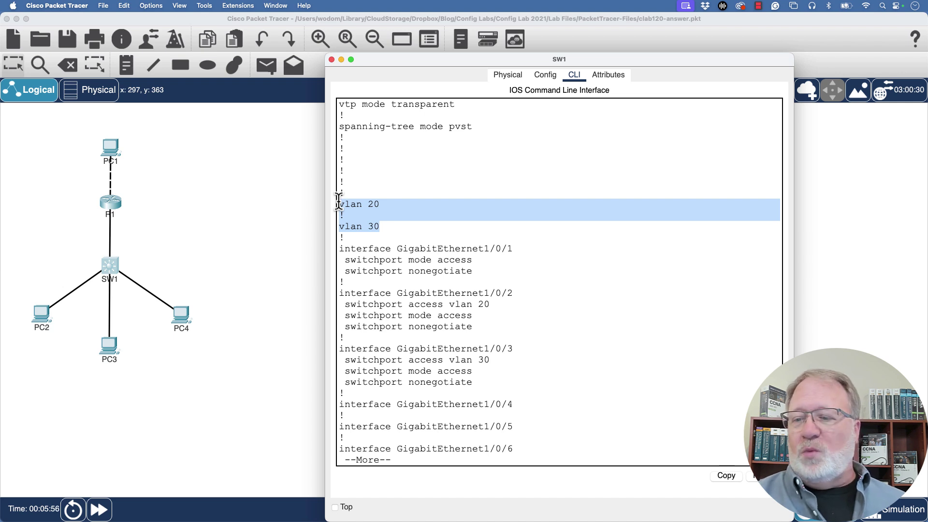
Step: Highlight switchport mode trunk on GigabitEthernet1/1/1 and page to the end of the configuration
{"action": "key", "text": "space"}
{"action": "key", "text": "space"}
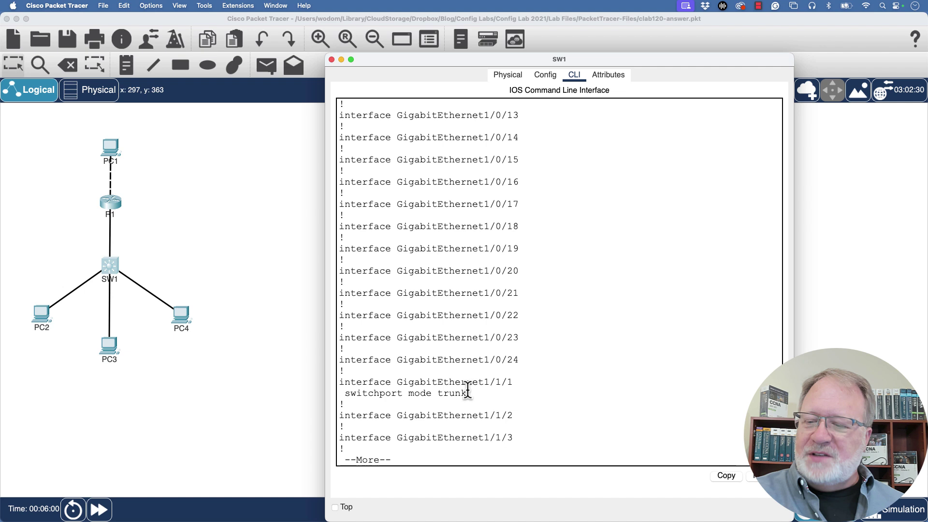
{"action": "left_click_drag", "start_coordinate": [467, 393], "coordinate": [340, 393]}
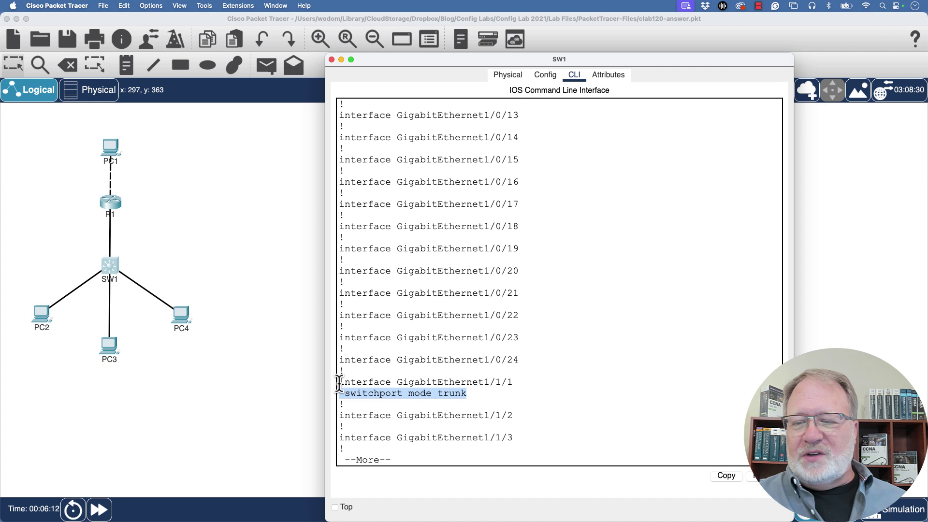
{"action": "key", "text": "space"}
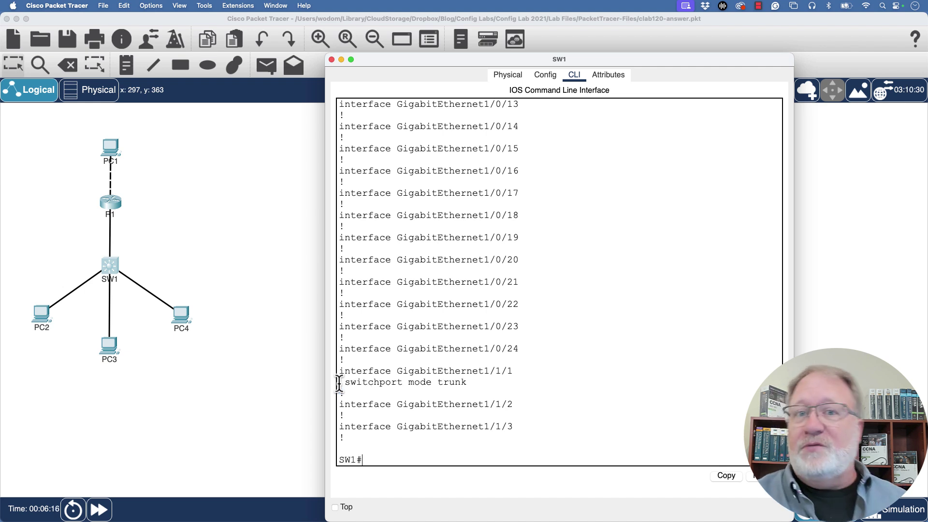
Step: In PC2's Command Prompt, traceroute to 10.1.1.100 and highlight first hop 10.0.2.1
{"action": "left_click", "coordinate": [42, 314]}
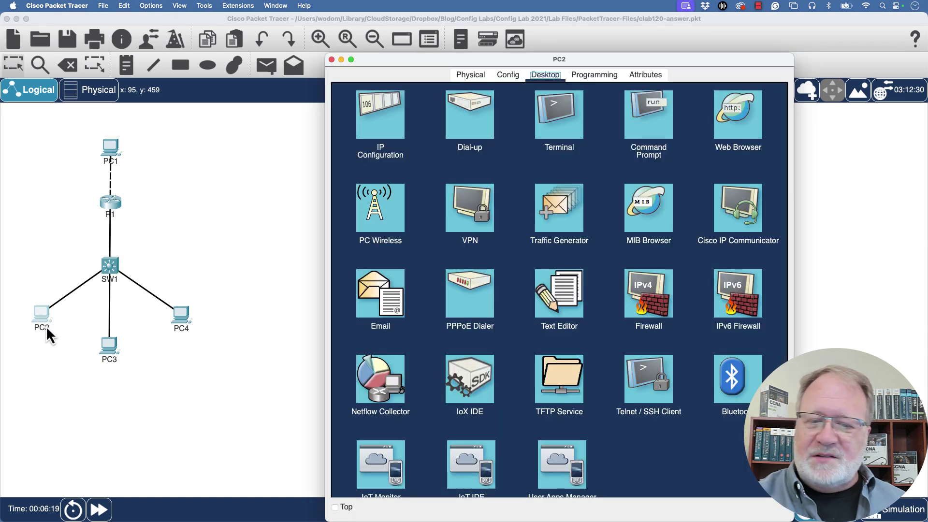
{"action": "left_click", "coordinate": [649, 111]}
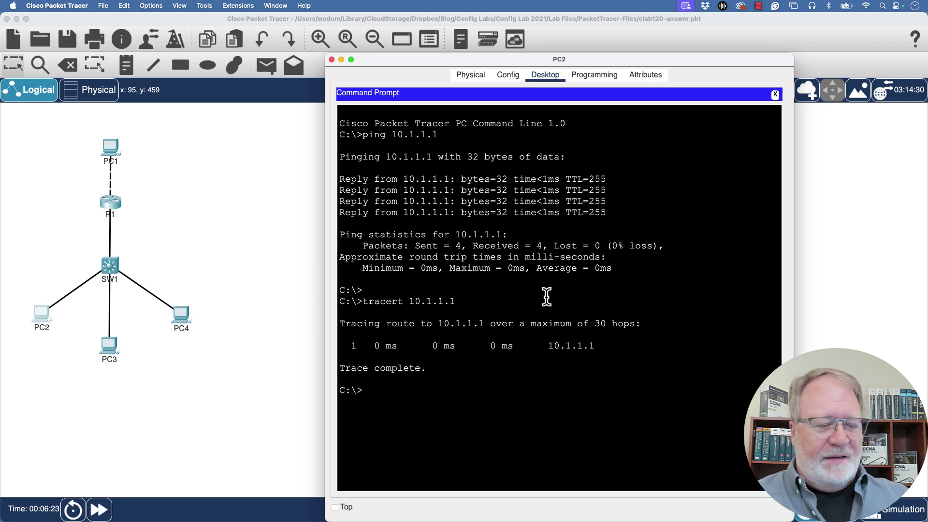
{"action": "key", "text": "Return"}
{"action": "key", "text": "Return"}
{"action": "key", "text": "Return"}
{"action": "key", "text": "Return"}
{"action": "key", "text": "Return"}
{"action": "key", "text": "Return"}
{"action": "key", "text": "Return"}
{"action": "key", "text": "Return"}
{"action": "key", "text": "Return"}
{"action": "key", "text": "Return"}
{"action": "key", "text": "Return"}
{"action": "key", "text": "Return"}
{"action": "key", "text": "Return"}
{"action": "key", "text": "Return"}
{"action": "key", "text": "Return"}
{"action": "key", "text": "Return"}
{"action": "key", "text": "Return"}
{"action": "key", "text": "Return"}
{"action": "key", "text": "Return"}
{"action": "key", "text": "Return"}
{"action": "key", "text": "Return"}
{"action": "key", "text": "Return"}
{"action": "key", "text": "Return"}
{"action": "key", "text": "Return"}
{"action": "key", "text": "Return"}
{"action": "key", "text": "Return"}
{"action": "key", "text": "Return"}
{"action": "key", "text": "Return"}
{"action": "key", "text": "Return"}
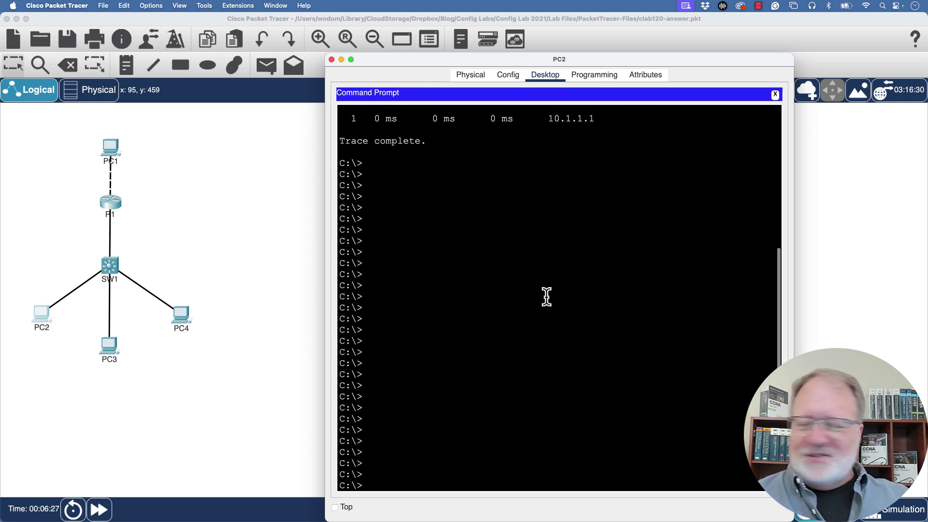
{"action": "key", "text": "Up"}
{"action": "type", "text": "00"}
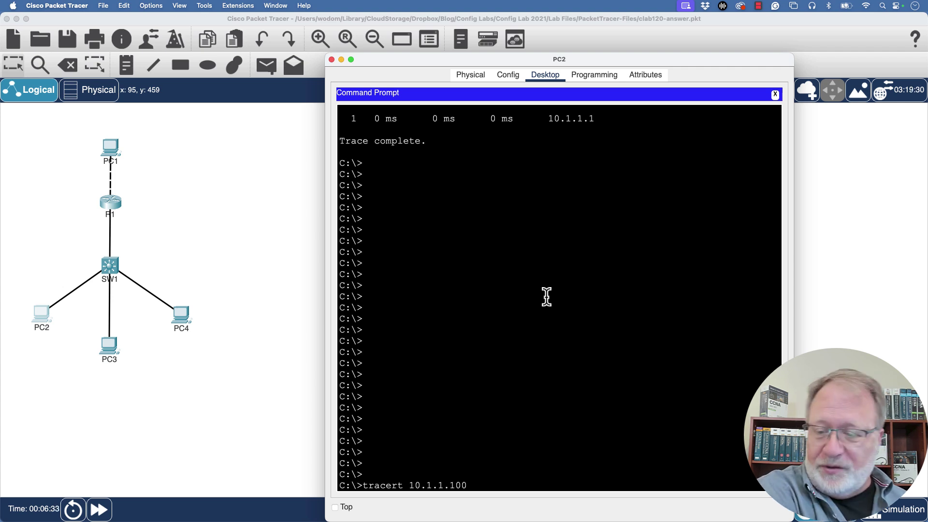
{"action": "key", "text": "Return"}
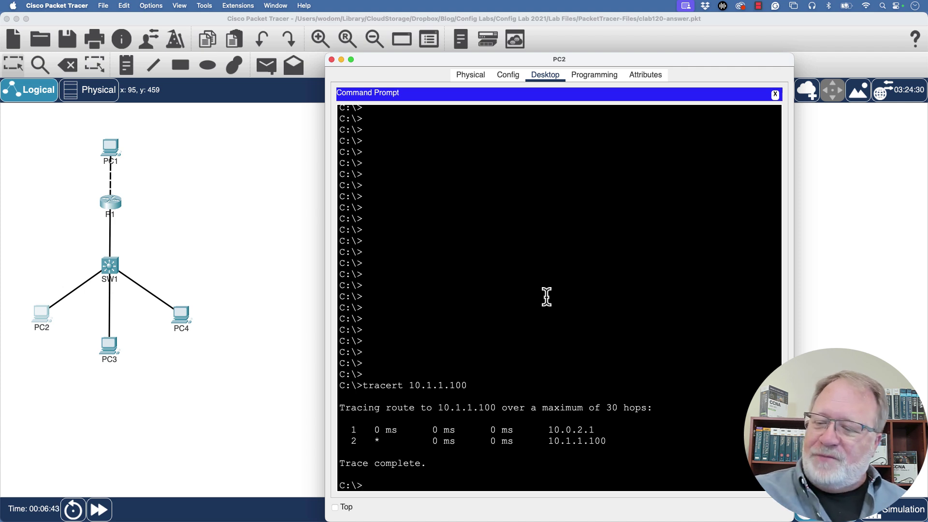
{"action": "left_click_drag", "start_coordinate": [596, 430], "coordinate": [549, 430]}
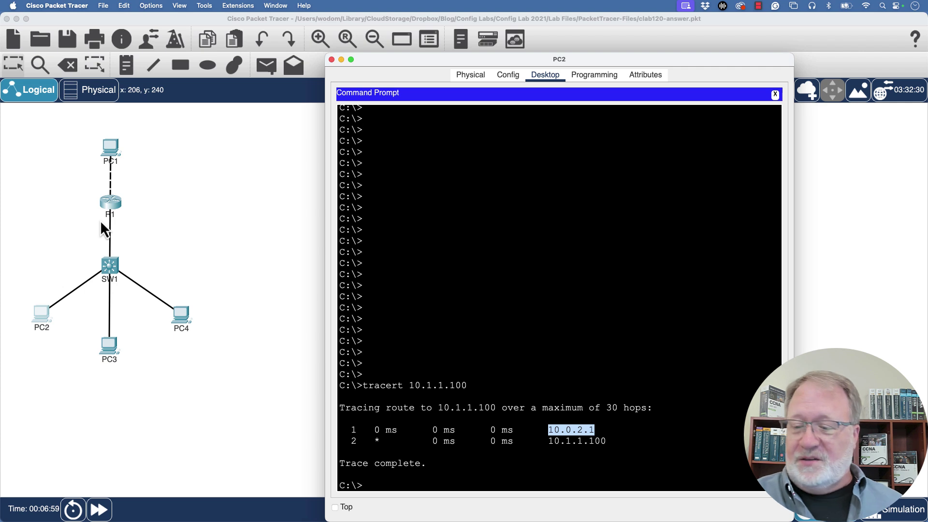
{"action": "left_click", "coordinate": [674, 385]}
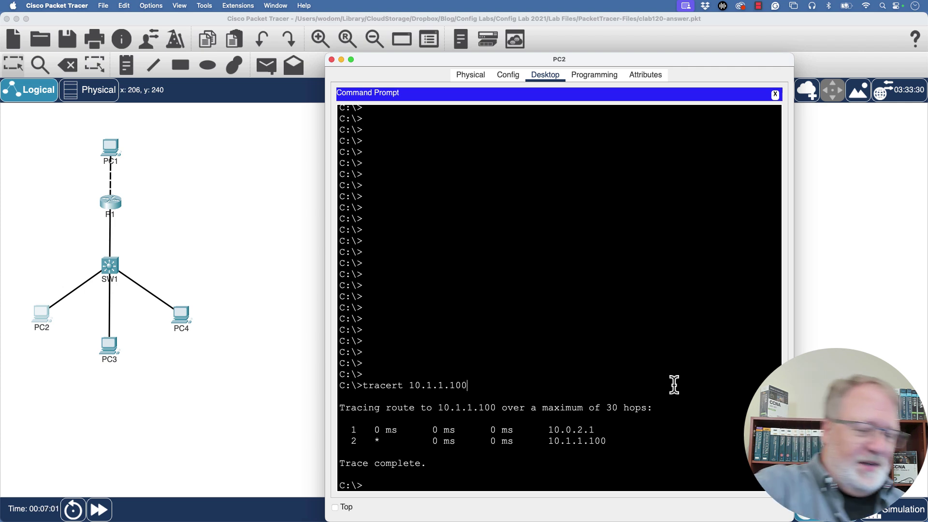
Step: Ping 10.1.1.100, then ping 10.0.4.100 twice
{"action": "type", "text": "ping "}
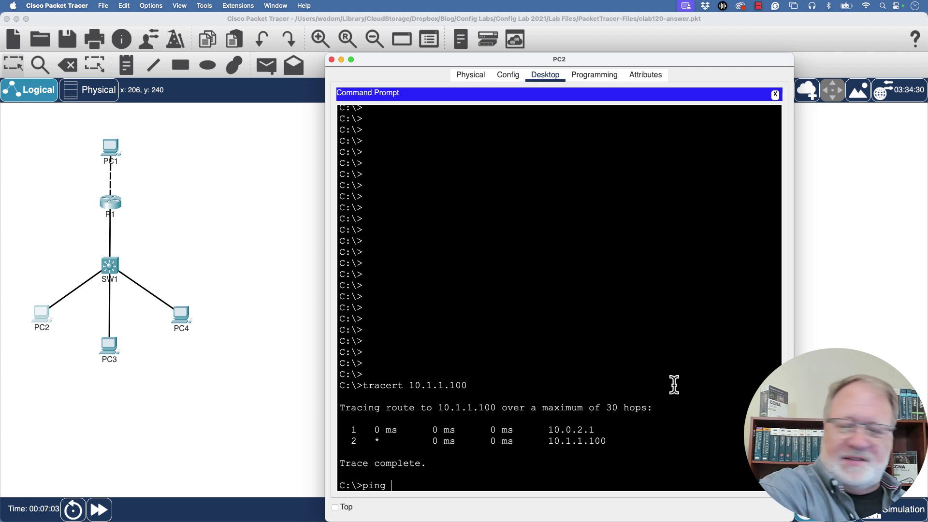
{"action": "type", "text": "10.1.1.100"}
{"action": "key", "text": "Return"}
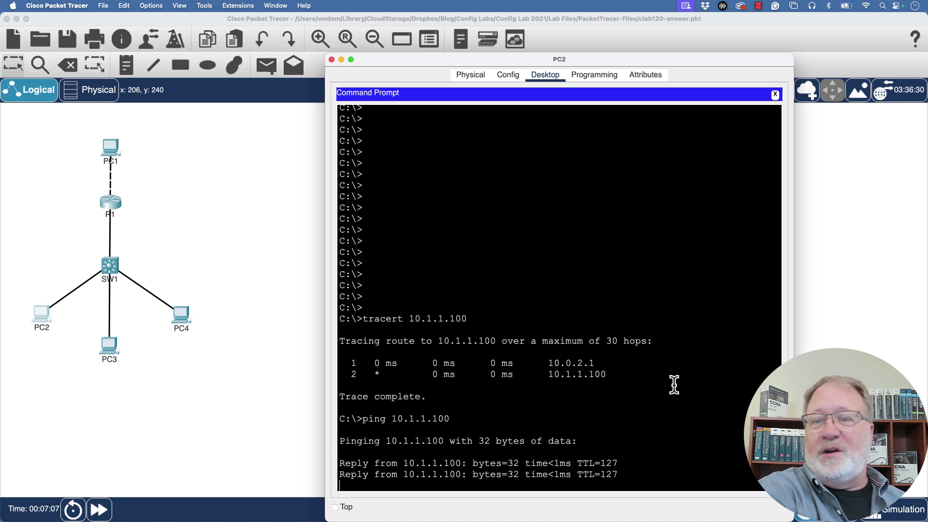
{"action": "type", "text": "p"}
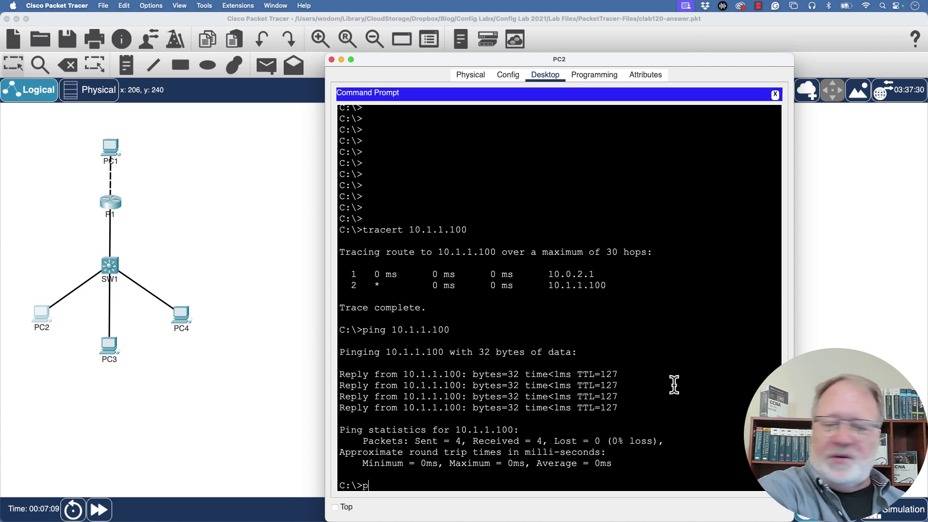
{"action": "type", "text": "ing 10.0.0"}
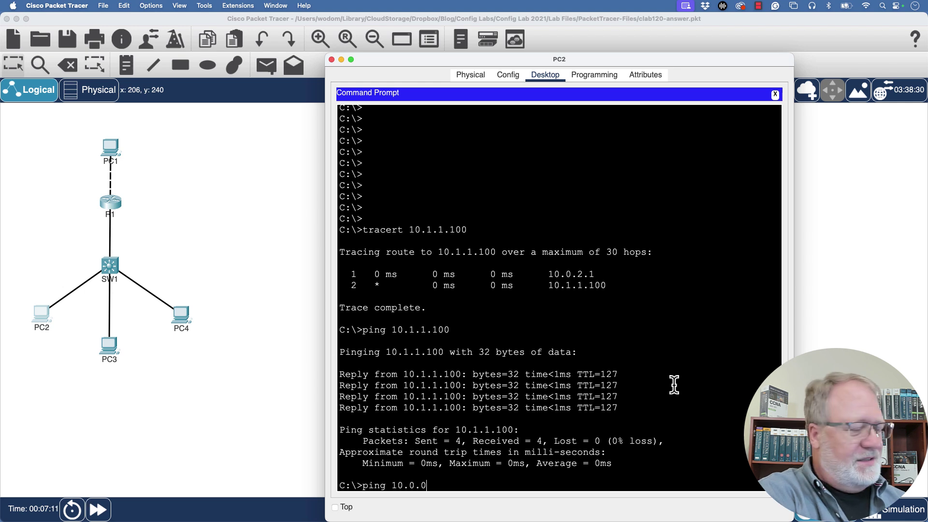
{"action": "key", "text": "BackSpace"}
{"action": "type", "text": "4.100"}
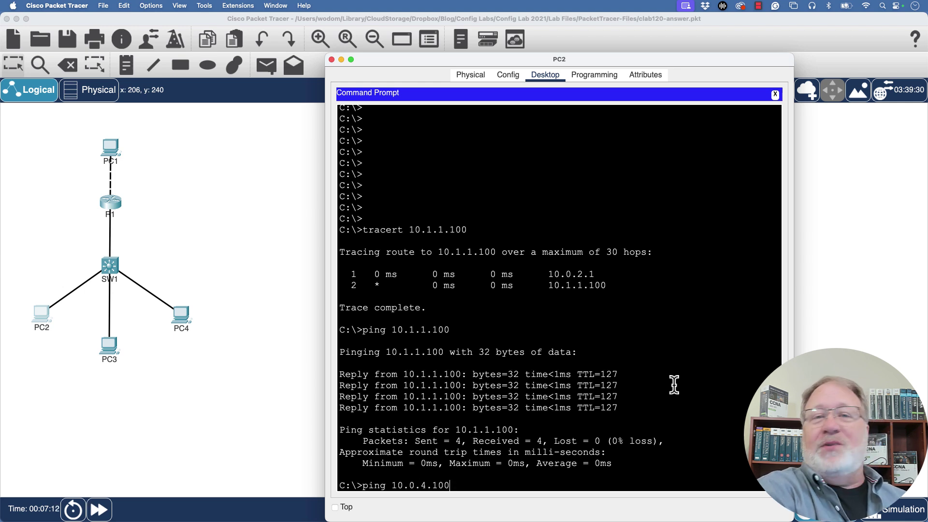
{"action": "key", "text": "Return"}
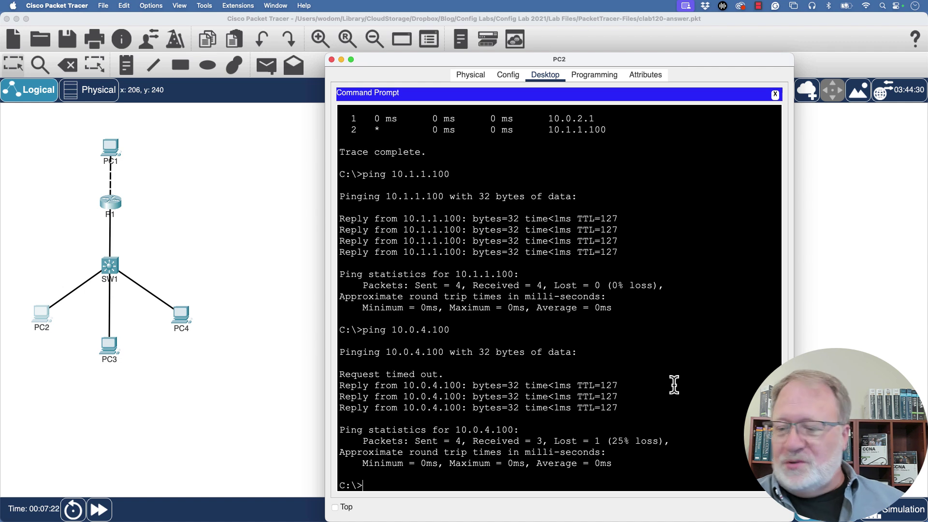
{"action": "key", "text": "Up"}
{"action": "key", "text": "Return"}
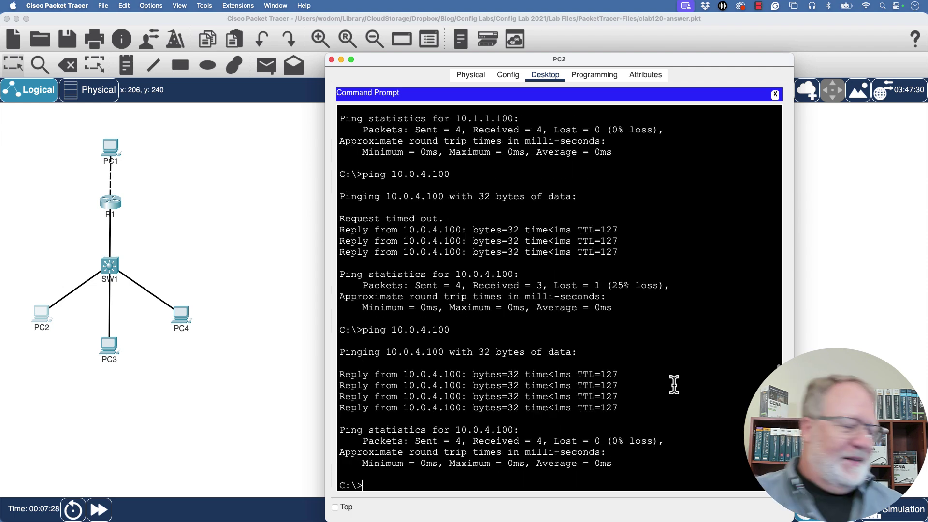
Step: Run tracert 10.0.4.100 and mark the first hop 10.0.2.1
{"action": "type", "text": "tracert"}
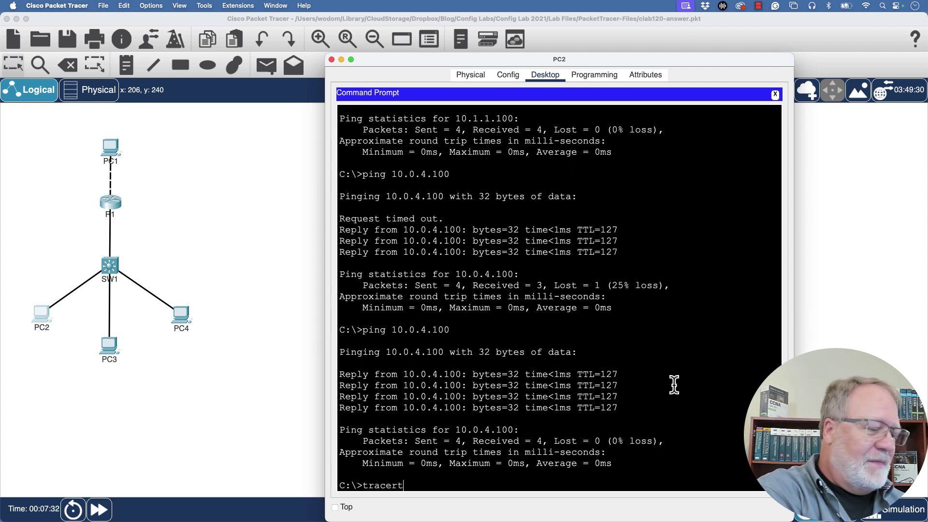
{"action": "type", "text": " 10.0.4.100"}
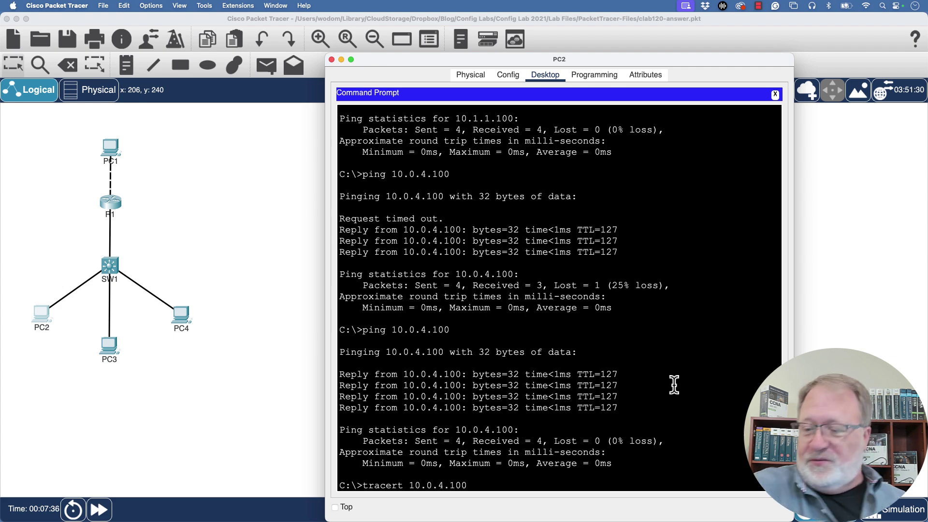
{"action": "key", "text": "Return"}
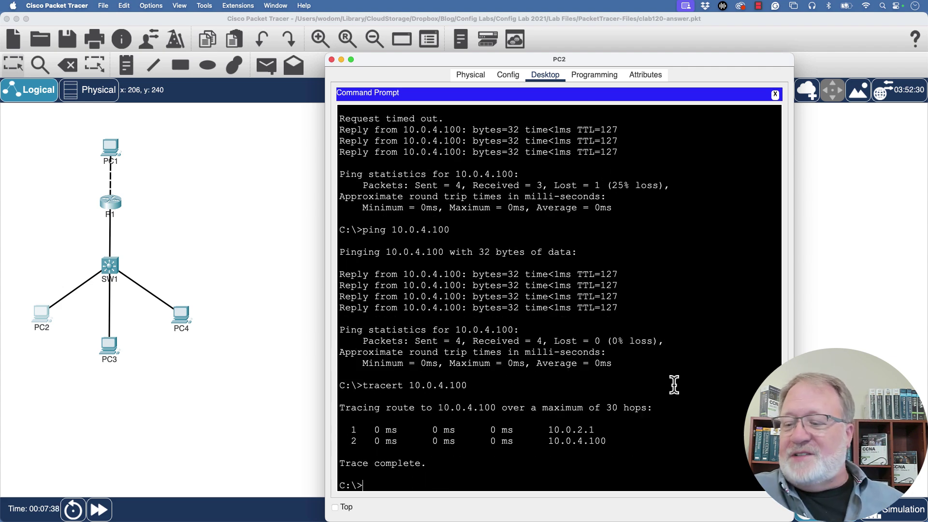
{"action": "left_click_drag", "start_coordinate": [549, 430], "coordinate": [593, 429]}
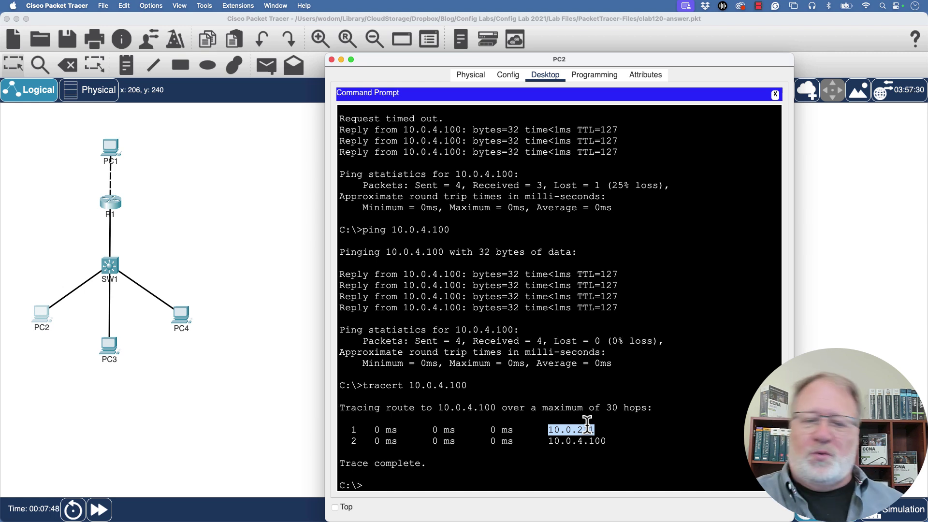
Step: Finish paging R1's running configuration and run show vlans on R1
{"action": "left_click", "coordinate": [115, 203]}
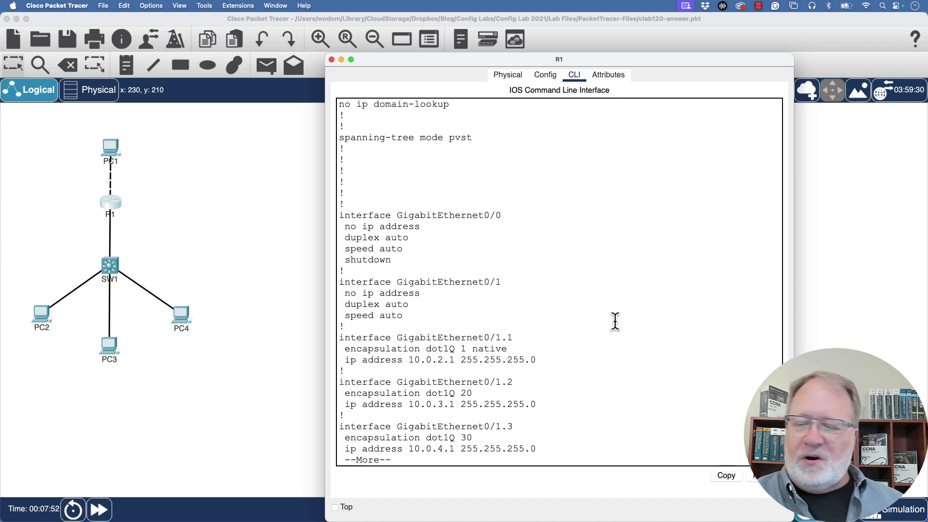
{"action": "key", "text": "space"}
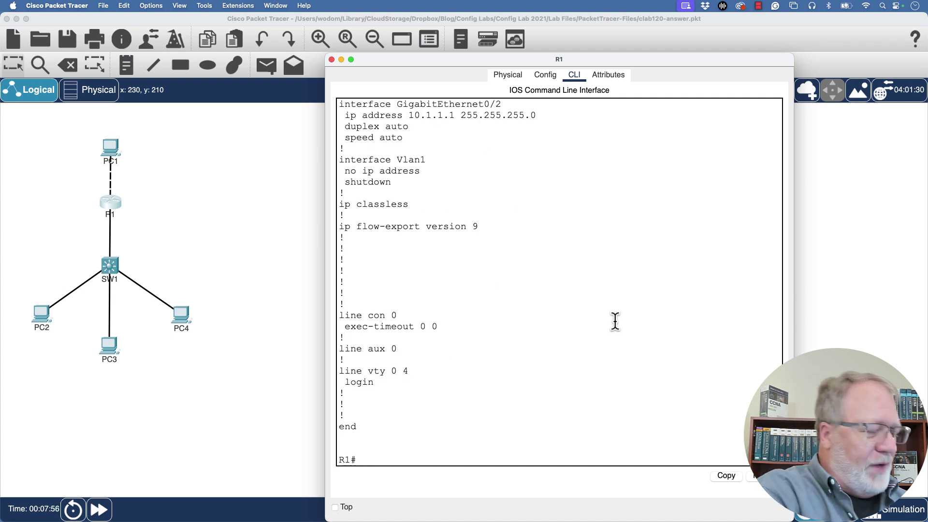
{"action": "type", "text": "show vlans"}
{"action": "key", "text": "Return"}
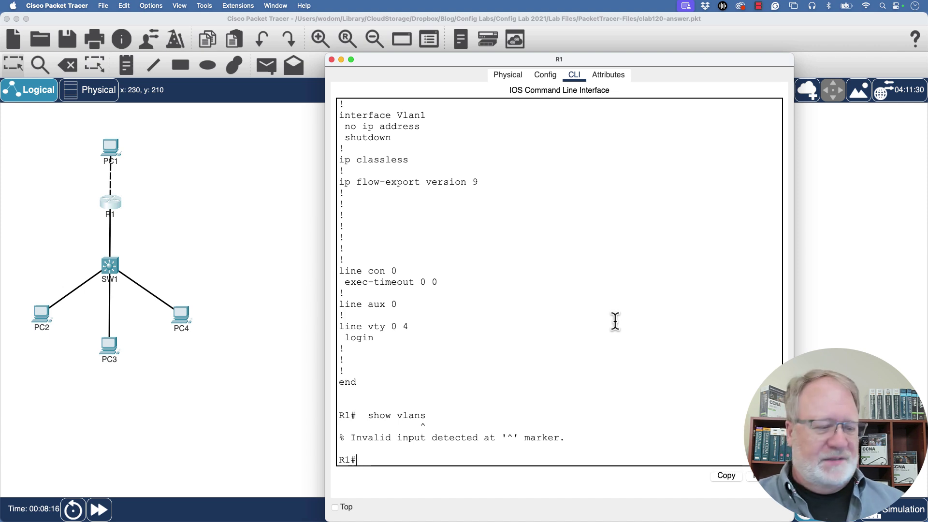
{"action": "key", "text": "Return"}
{"action": "key", "text": "Return"}
{"action": "key", "text": "Return"}
{"action": "key", "text": "Return"}
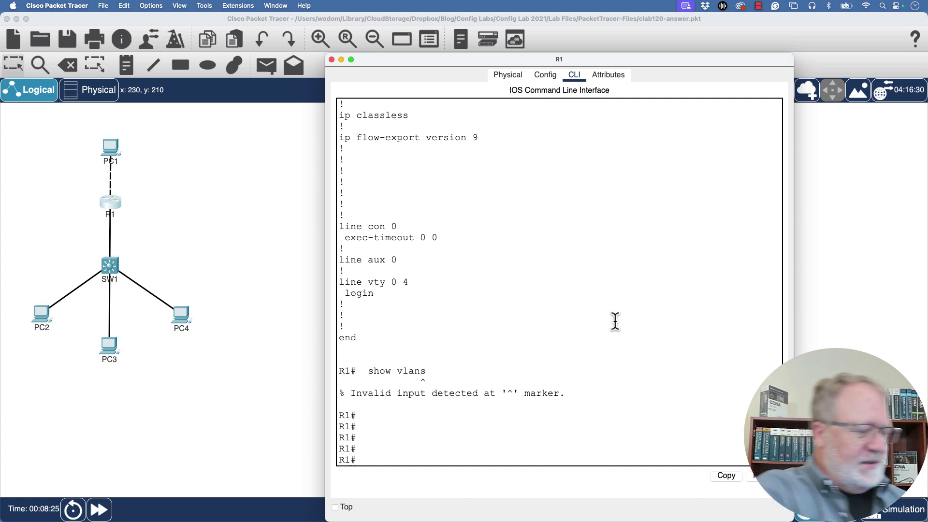
Step: Run show ip route connected on R1 and highlight the subinterface and 10.1.1.0/24 routes
{"action": "type", "text": "show ip rou"}
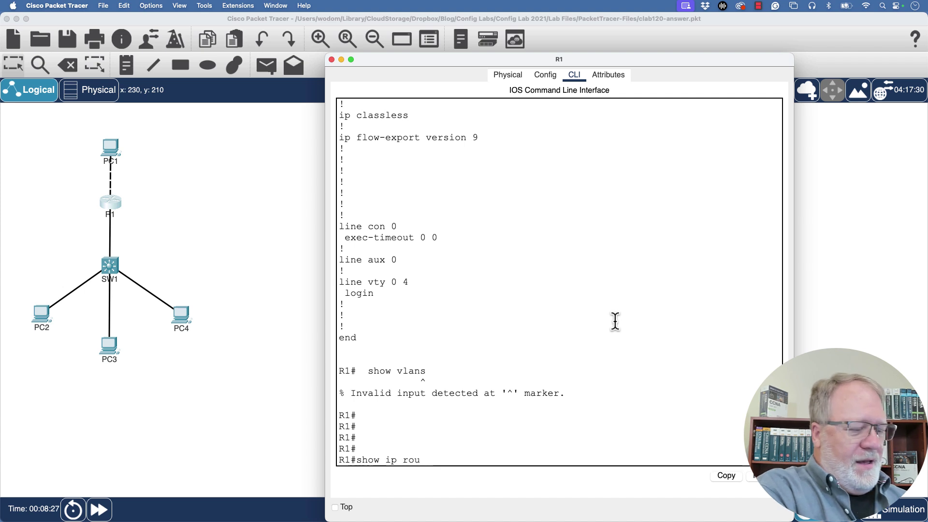
{"action": "type", "text": "te conn"}
{"action": "key", "text": "Tab"}
{"action": "key", "text": "Return"}
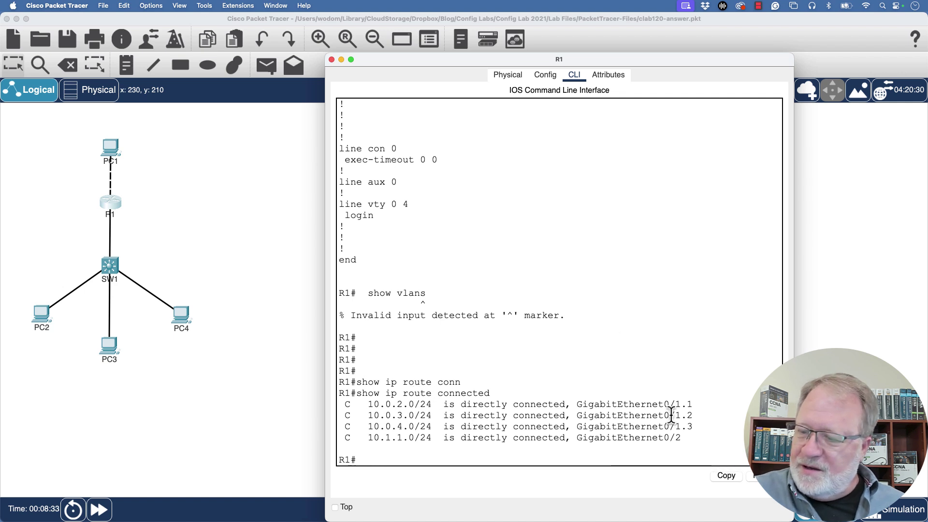
{"action": "left_click_drag", "start_coordinate": [693, 406], "coordinate": [682, 426]}
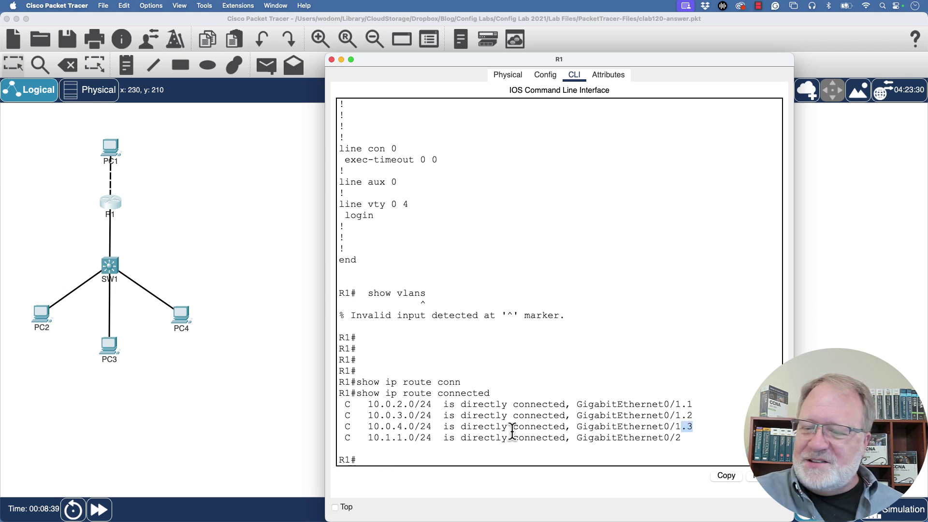
{"action": "left_click_drag", "start_coordinate": [362, 438], "coordinate": [682, 438]}
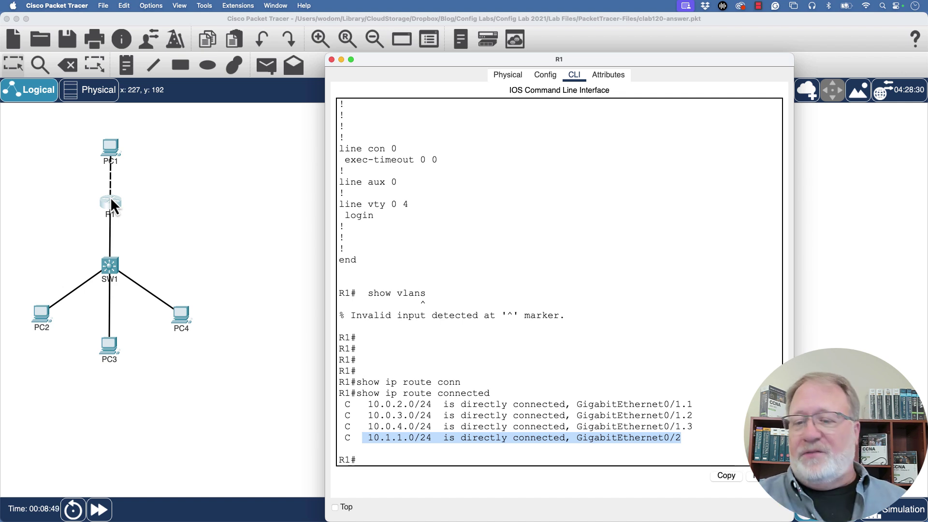
{"action": "left_click", "coordinate": [116, 274]}
Step: Run show int g1/1/1 switchport on SW1 and mark its operational mode as trunk
{"action": "left_click", "coordinate": [114, 272]}
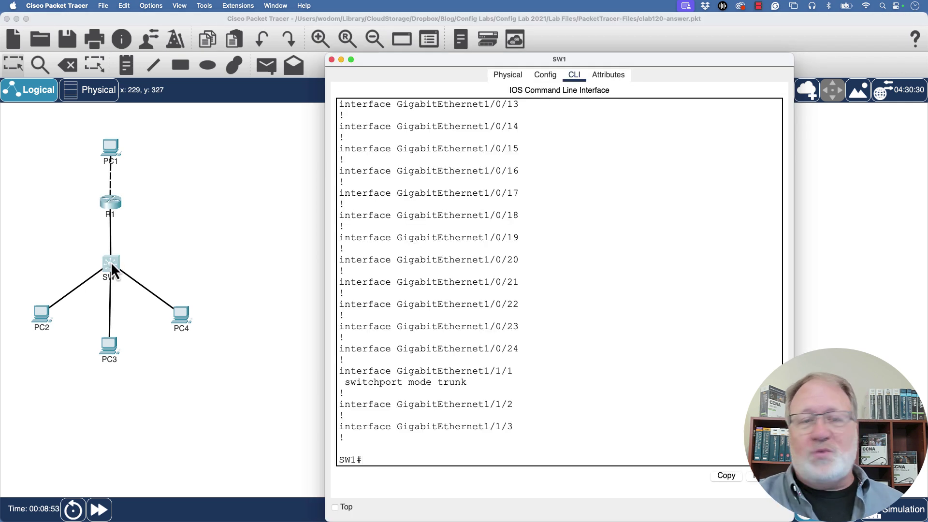
{"action": "left_click", "coordinate": [616, 298]}
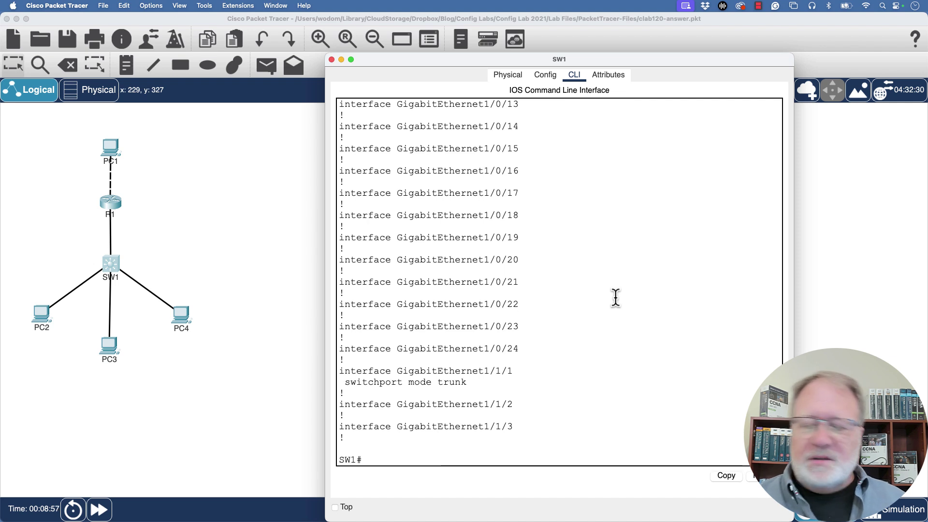
{"action": "key", "text": "Return"}
{"action": "key", "text": "Return"}
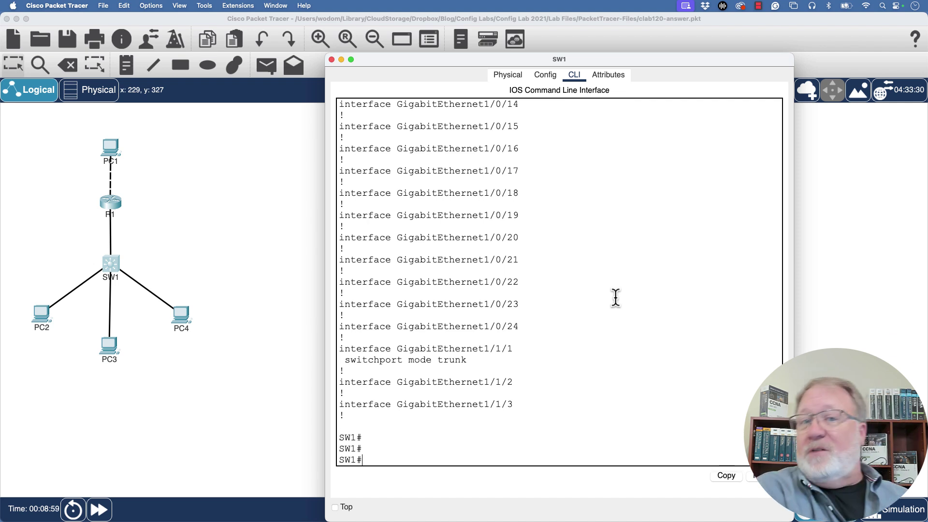
{"action": "type", "text": "show"}
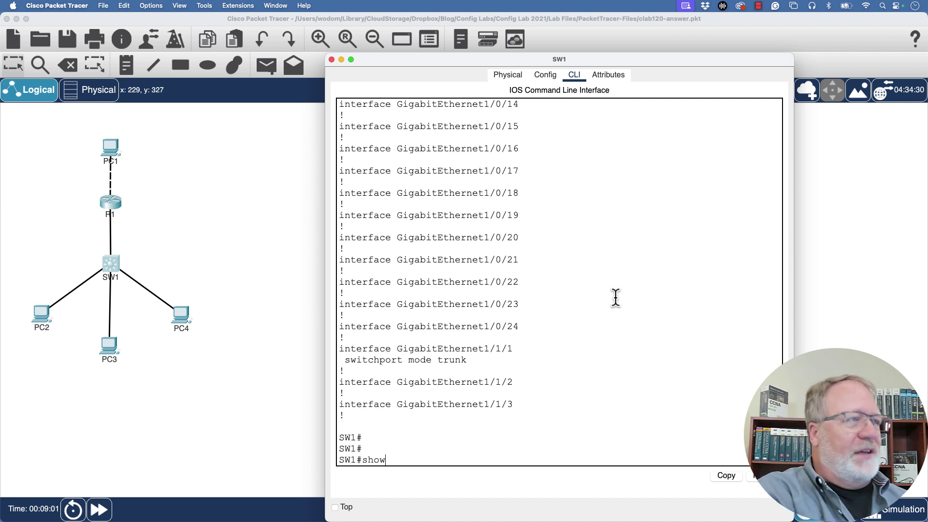
{"action": "type", "text": " int g1/1/1 switchport"}
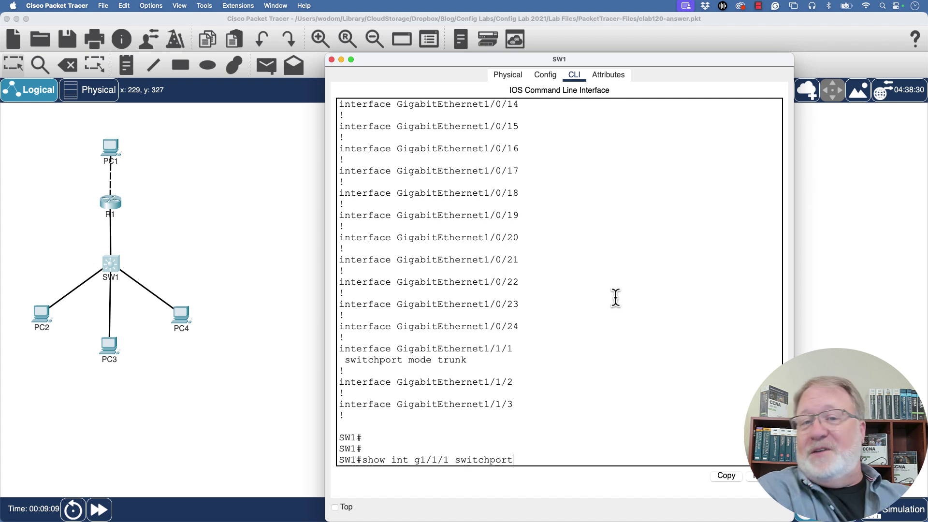
{"action": "key", "text": "Return"}
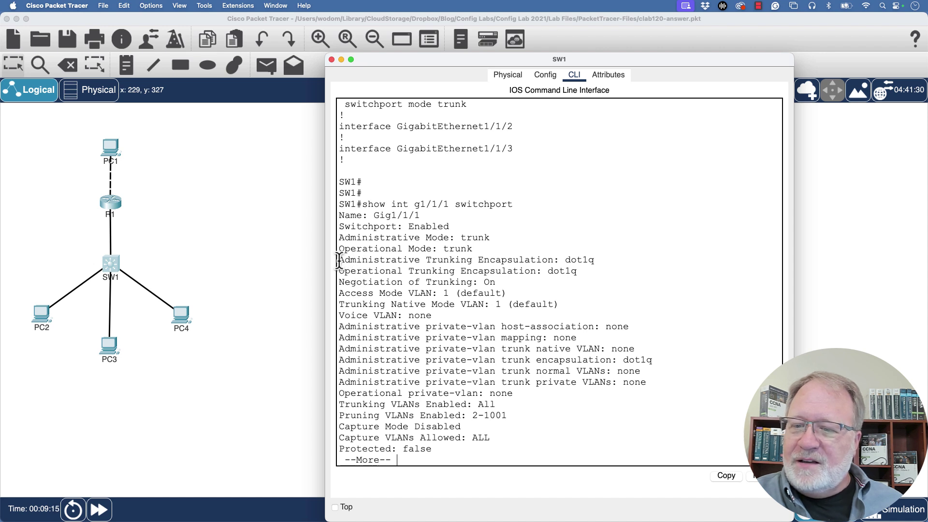
{"action": "left_click_drag", "start_coordinate": [339, 237], "coordinate": [494, 243]}
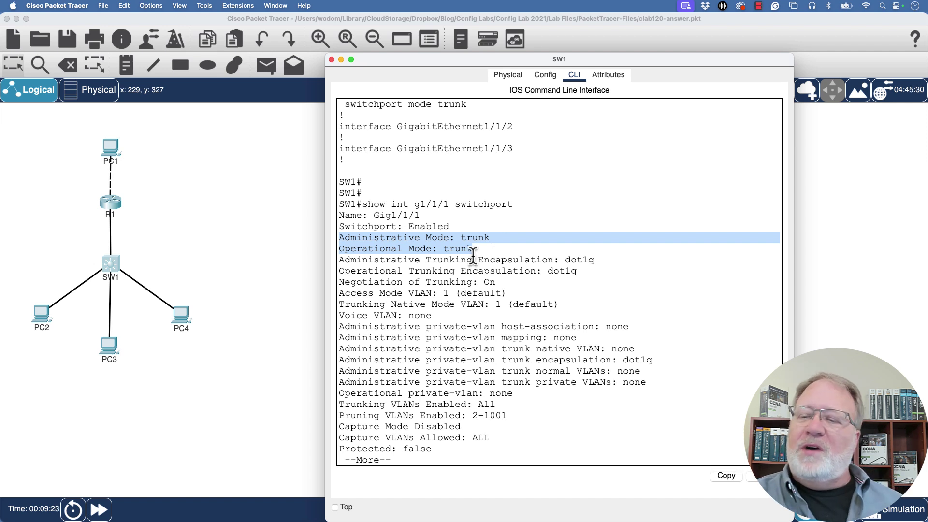
{"action": "left_click_drag", "start_coordinate": [473, 250], "coordinate": [335, 247]}
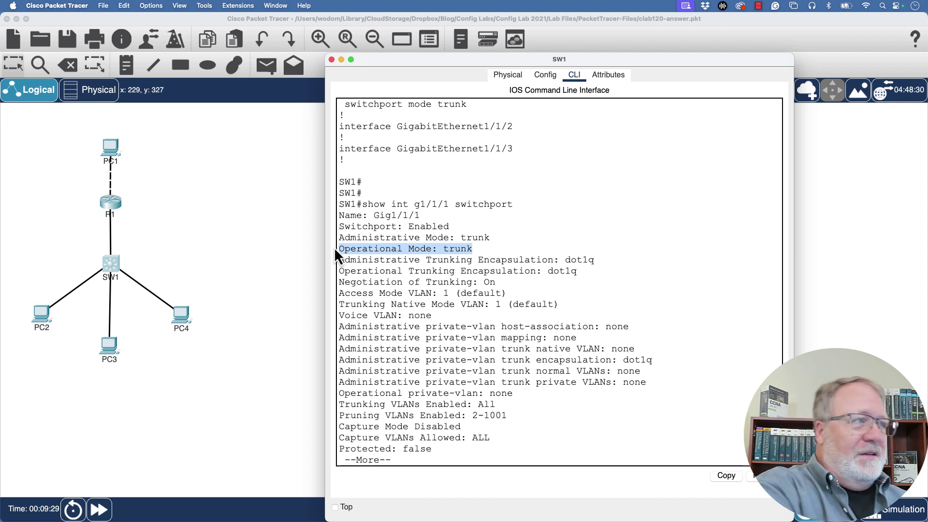
{"action": "key", "text": "Return"}
{"action": "key", "text": "Return"}
Step: Run show interfaces trunk and mark trunk port Gig1/1/1
{"action": "type", "text": "how int"}
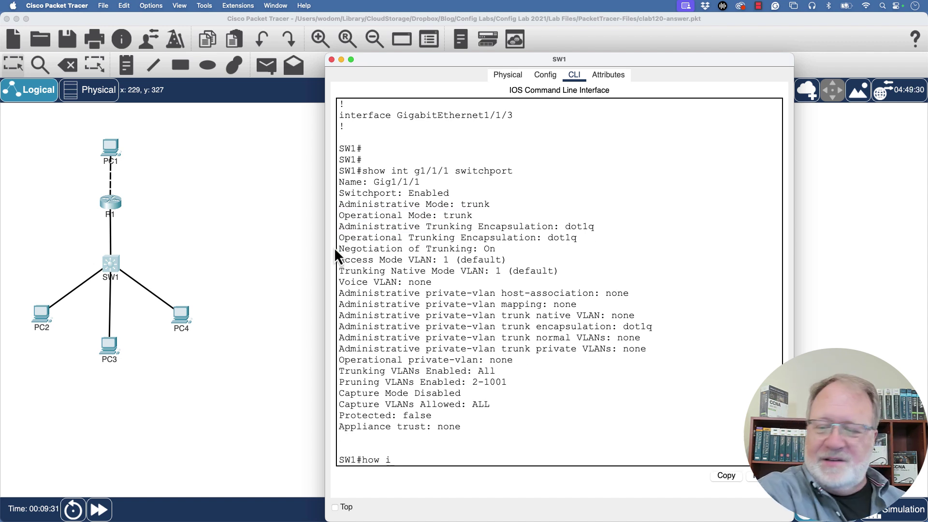
{"action": "key", "text": "Tab"}
{"action": "key", "text": "BackSpace"}
{"action": "key", "text": "BackSpace"}
{"action": "key", "text": "BackSpace"}
{"action": "key", "text": "BackSpace"}
{"action": "key", "text": "BackSpace"}
{"action": "key", "text": "BackSpace"}
{"action": "key", "text": "BackSpace"}
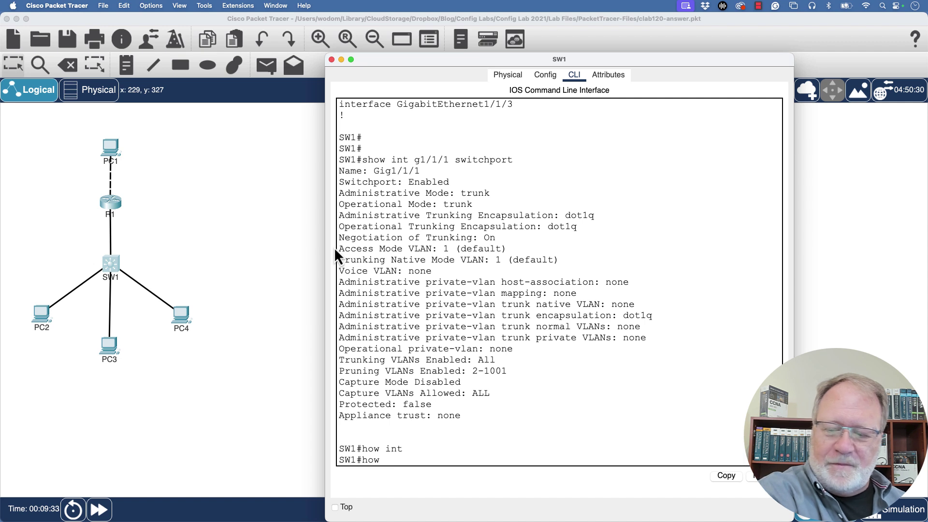
{"action": "type", "text": "show int"}
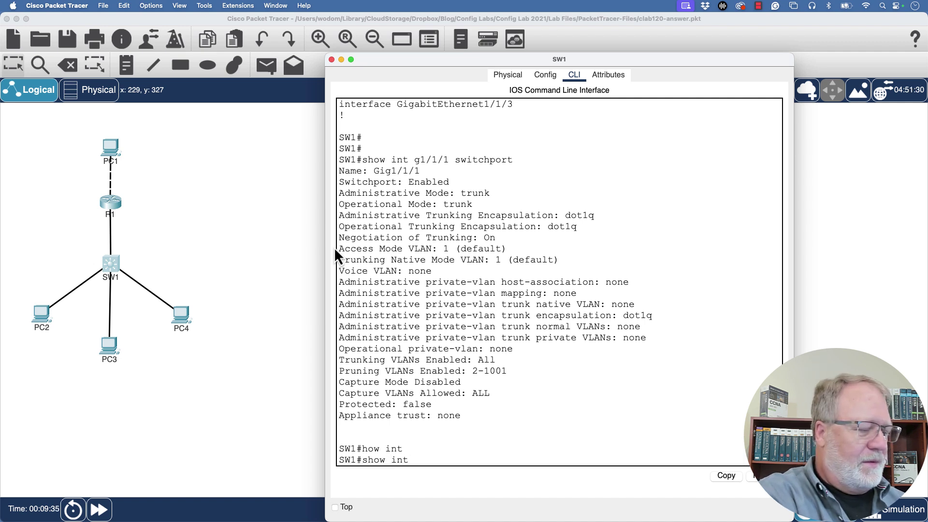
{"action": "key", "text": "Tab"}
{"action": "type", "text": "tru"}
{"action": "key", "text": "Return"}
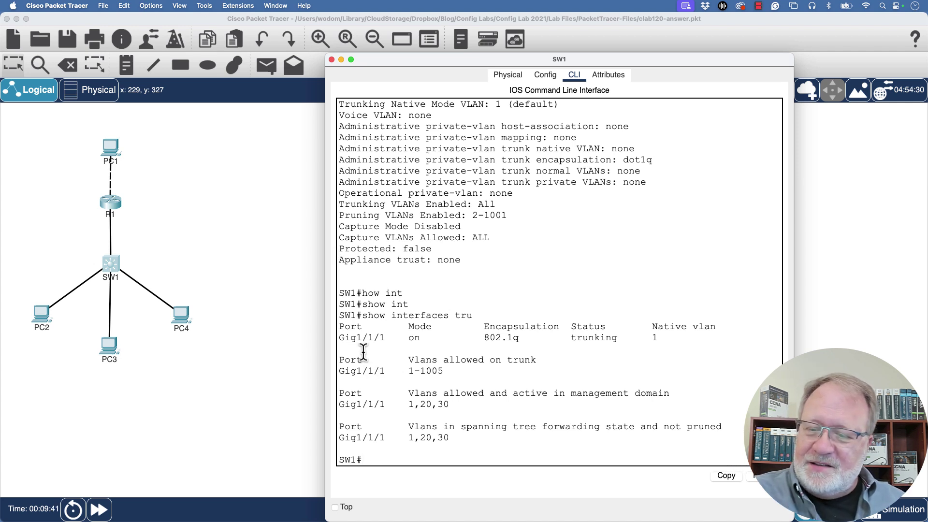
{"action": "left_click_drag", "start_coordinate": [338, 338], "coordinate": [383, 331]}
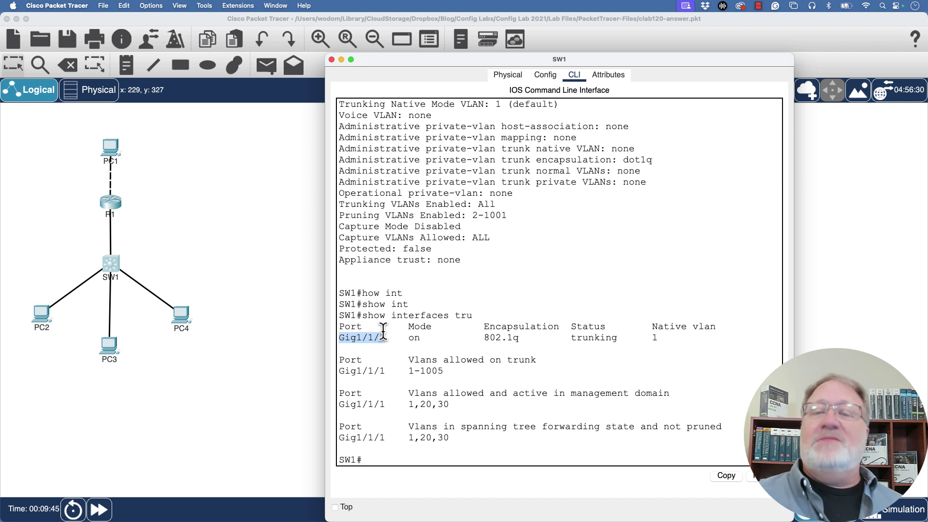